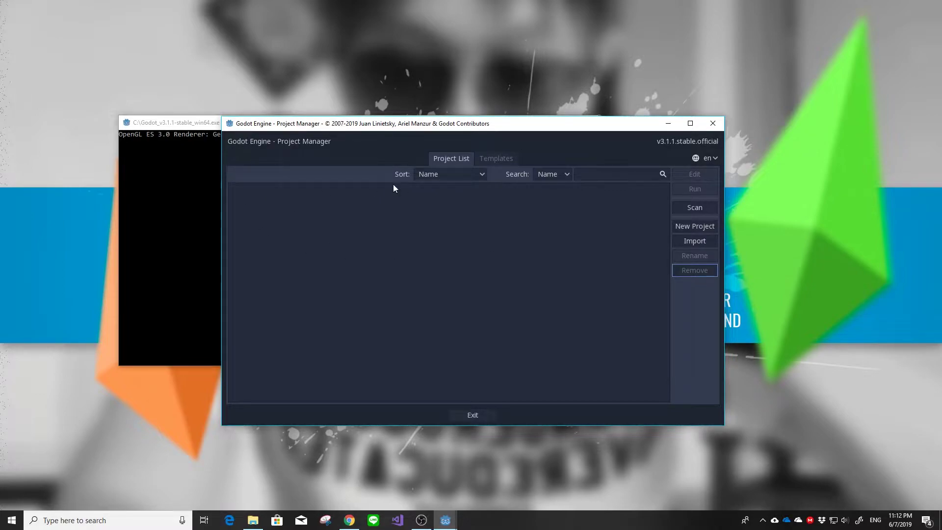
Step: Browse the downloadable project templates through page 2, then return to the local projects list
{"action": "left_click", "coordinate": [506, 158]}
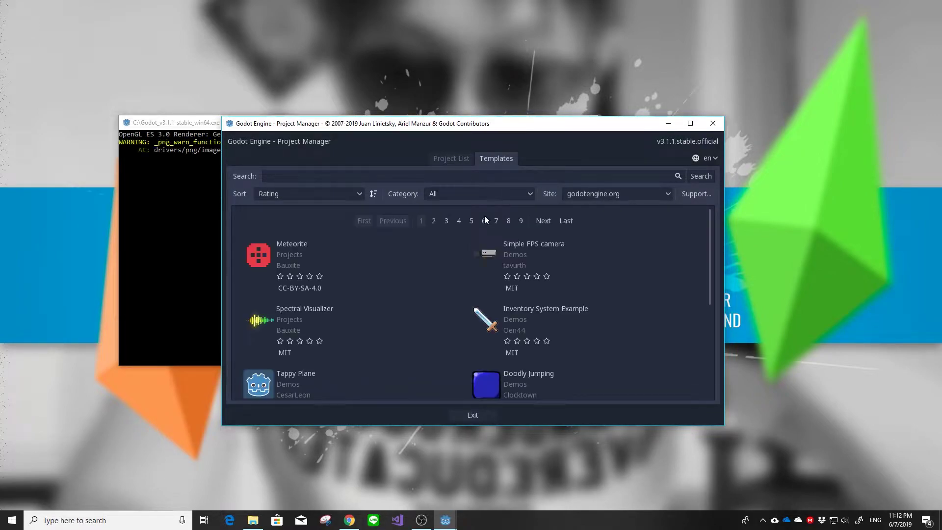
{"action": "scroll", "coordinate": [450, 248], "scroll_direction": "down", "scroll_amount": 2}
{"action": "scroll", "coordinate": [450, 249], "scroll_direction": "down", "scroll_amount": 3}
{"action": "scroll", "coordinate": [451, 249], "scroll_direction": "down", "scroll_amount": 2}
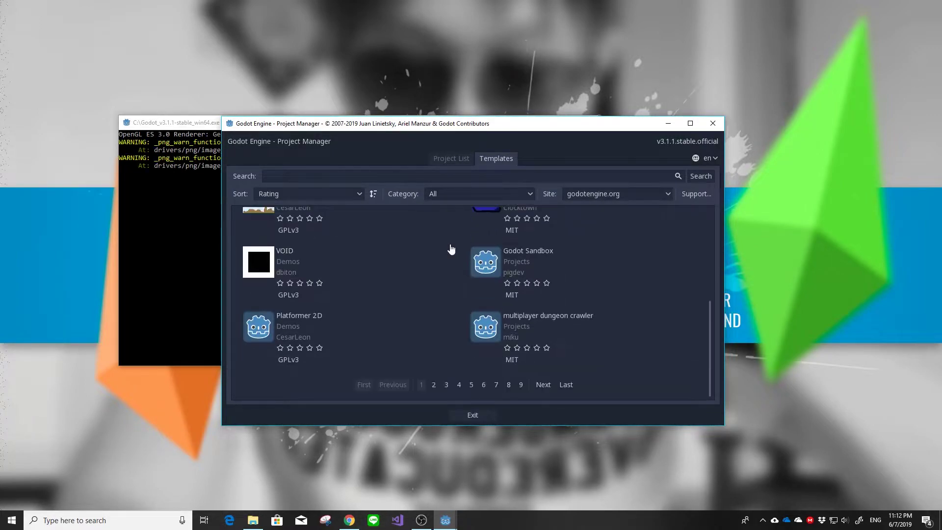
{"action": "scroll", "coordinate": [431, 273], "scroll_direction": "up", "scroll_amount": 5}
{"action": "scroll", "coordinate": [431, 273], "scroll_direction": "down", "scroll_amount": 4}
{"action": "scroll", "coordinate": [431, 273], "scroll_direction": "down", "scroll_amount": 1}
{"action": "scroll", "coordinate": [457, 338], "scroll_direction": "up", "scroll_amount": 5}
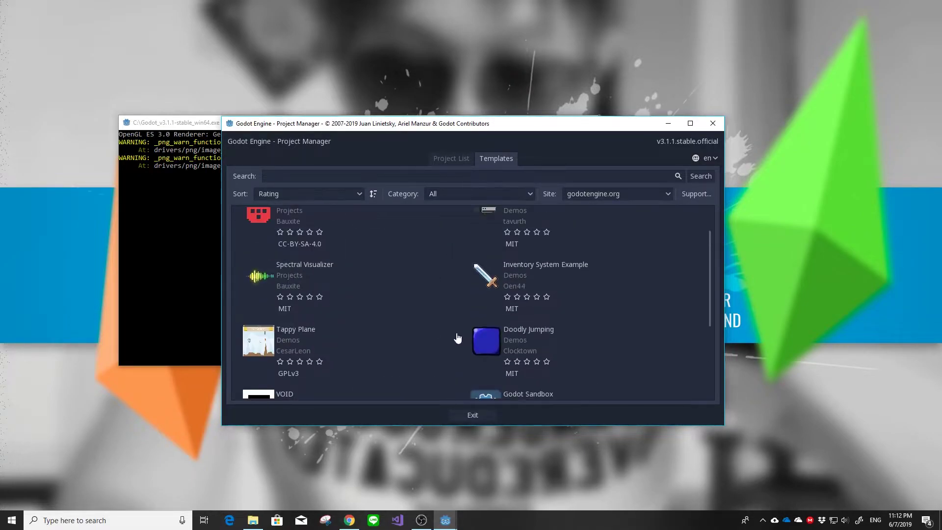
{"action": "scroll", "coordinate": [457, 337], "scroll_direction": "up", "scroll_amount": 2}
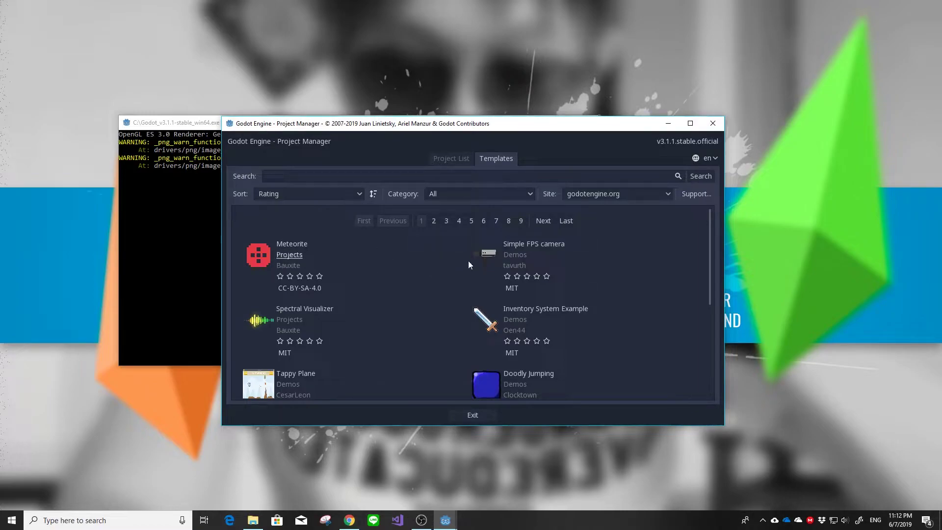
{"action": "scroll", "coordinate": [546, 325], "scroll_direction": "down", "scroll_amount": 2}
{"action": "scroll", "coordinate": [546, 325], "scroll_direction": "down", "scroll_amount": 5}
{"action": "left_click", "coordinate": [433, 385]}
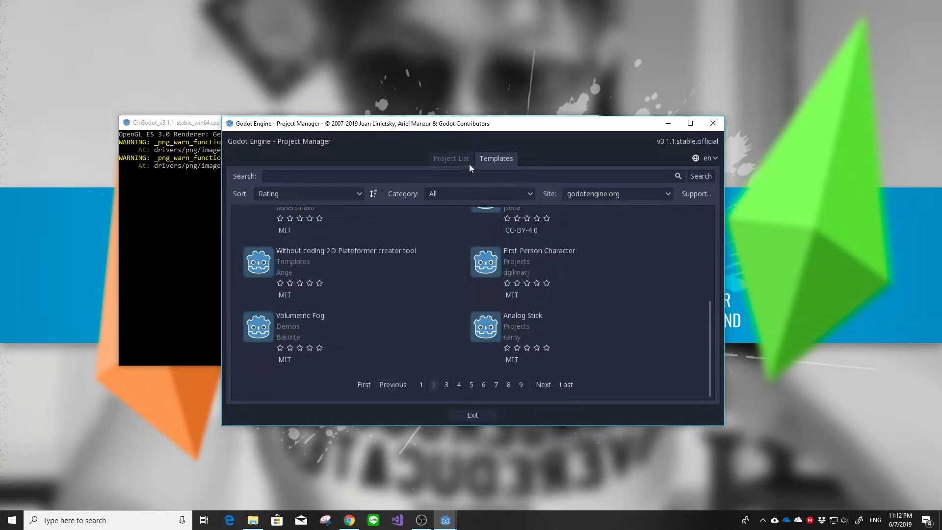
{"action": "left_click", "coordinate": [449, 159]}
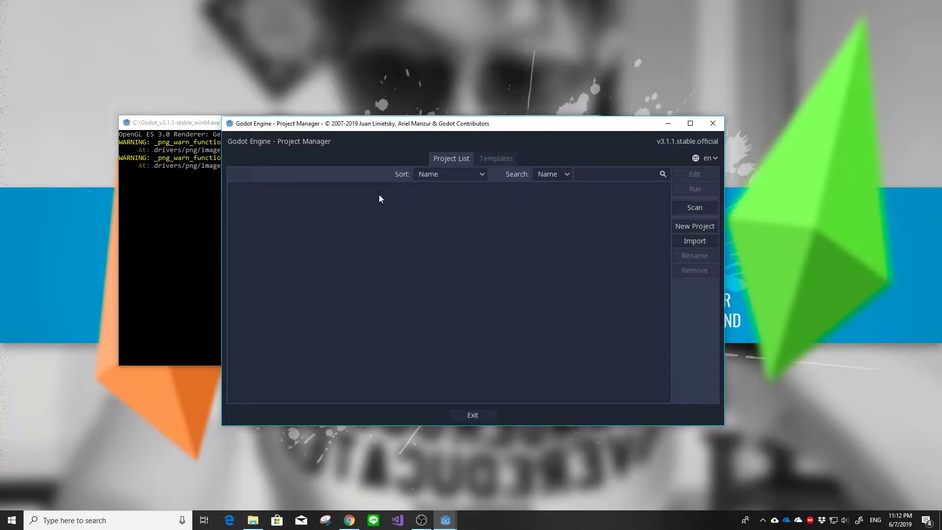
Step: Import project.godot from E:/Dropbox/Godot Projects/My First Project and open it for editing
{"action": "left_click", "coordinate": [699, 245]}
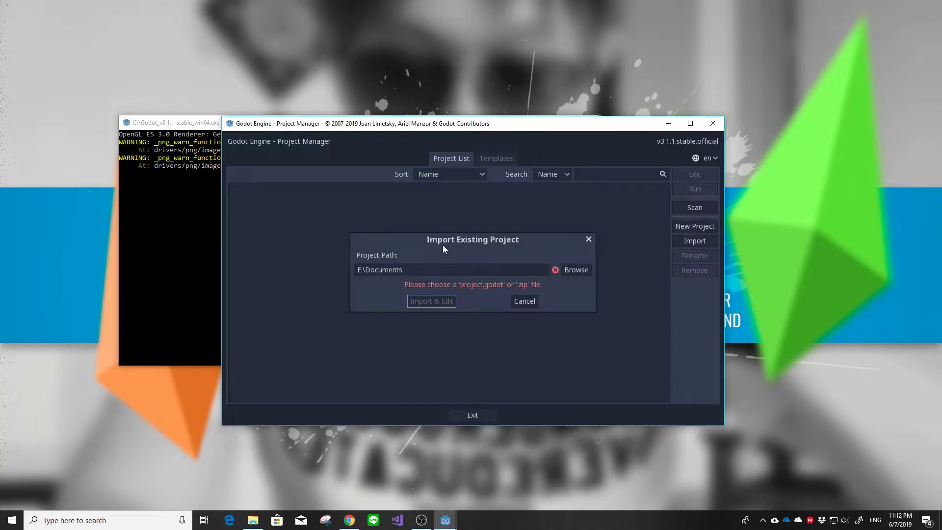
{"action": "left_click", "coordinate": [587, 270]}
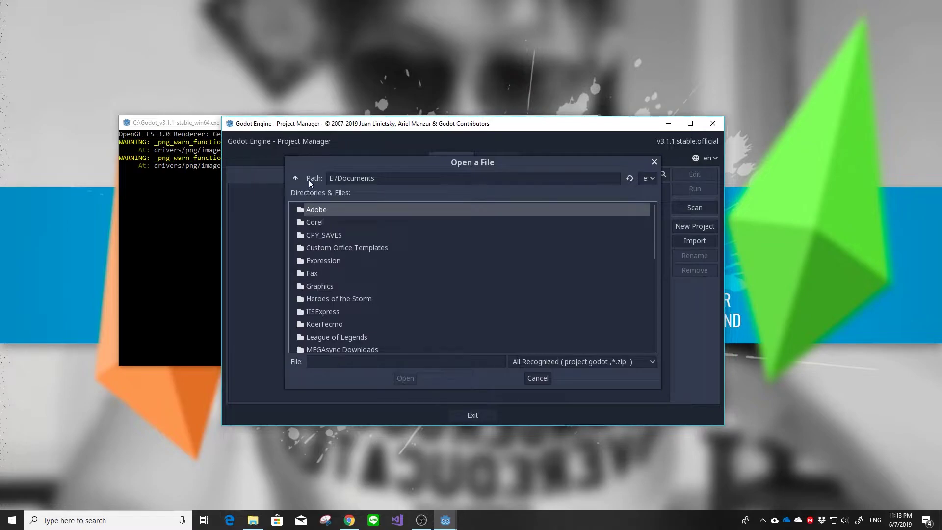
{"action": "left_click", "coordinate": [297, 178]}
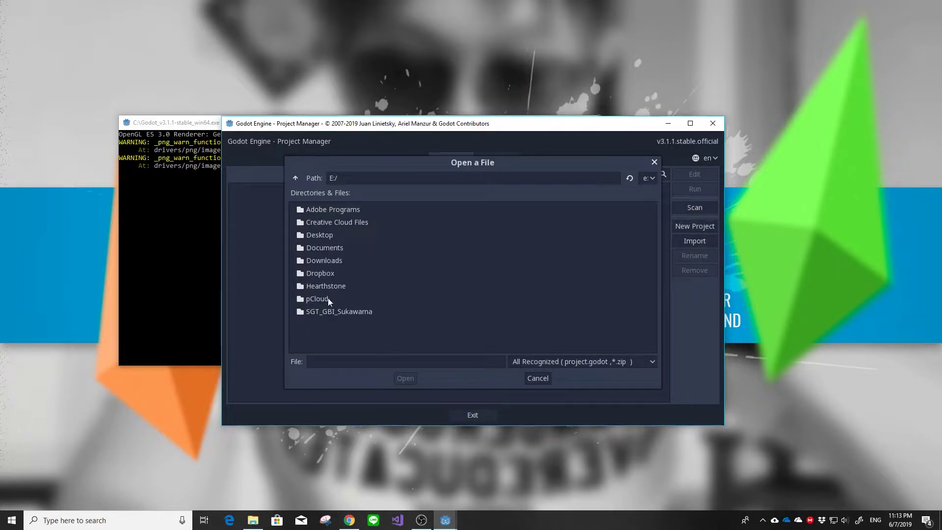
{"action": "double_click", "coordinate": [323, 273]}
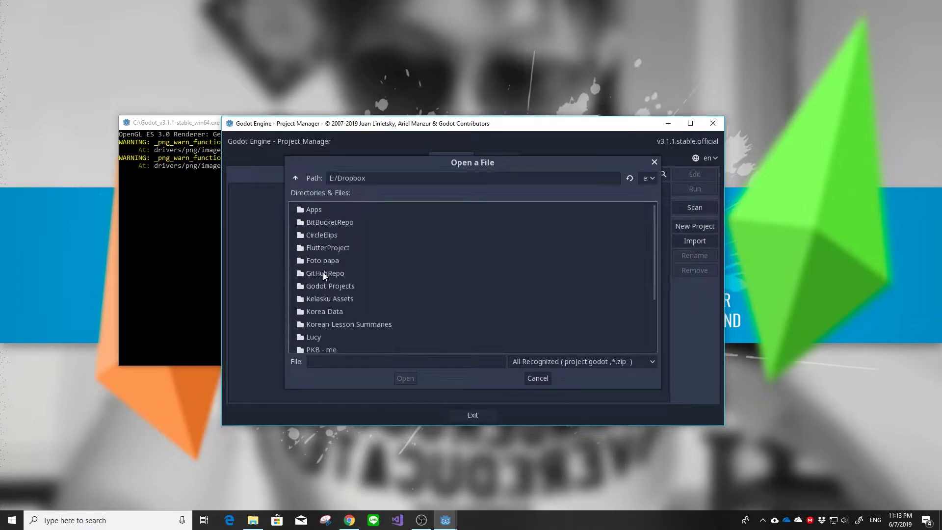
{"action": "double_click", "coordinate": [326, 284]}
{"action": "double_click", "coordinate": [339, 211]}
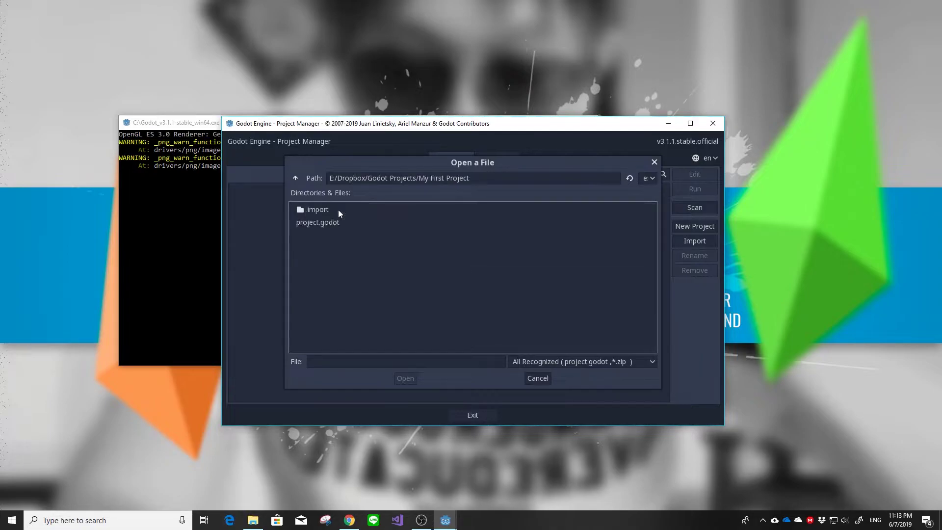
{"action": "left_click", "coordinate": [330, 224]}
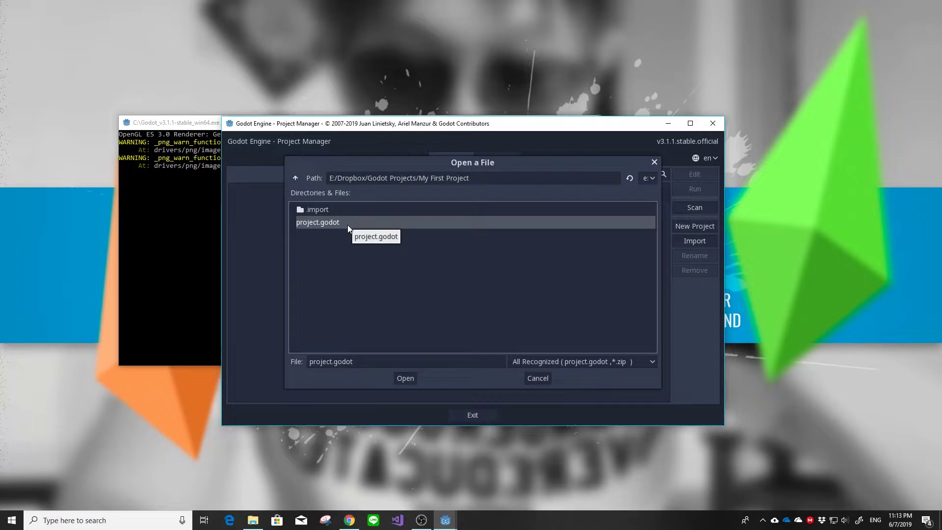
{"action": "left_click", "coordinate": [409, 379]}
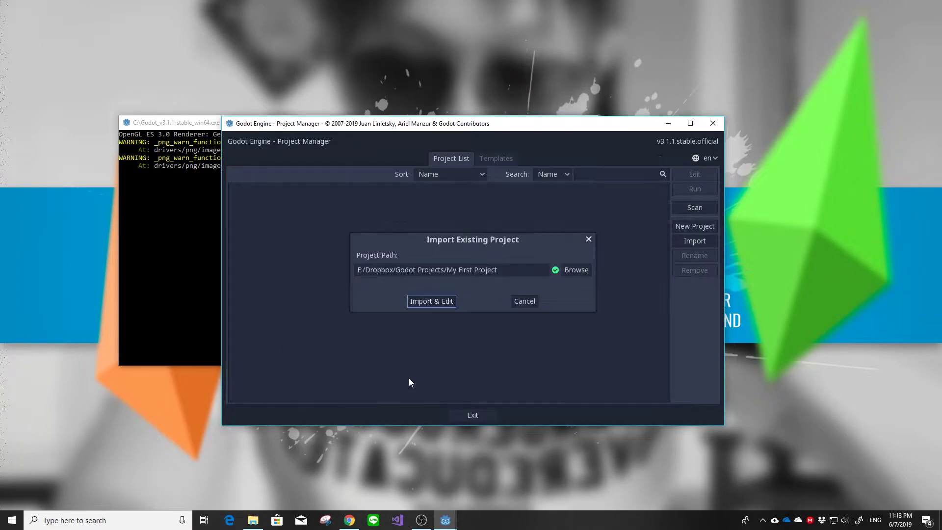
{"action": "left_click", "coordinate": [446, 305]}
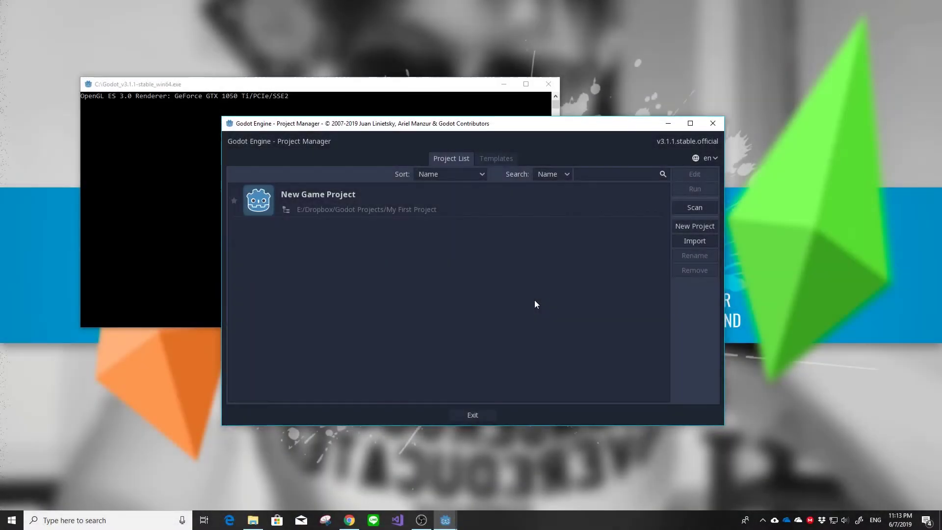
{"action": "left_click", "coordinate": [713, 157]}
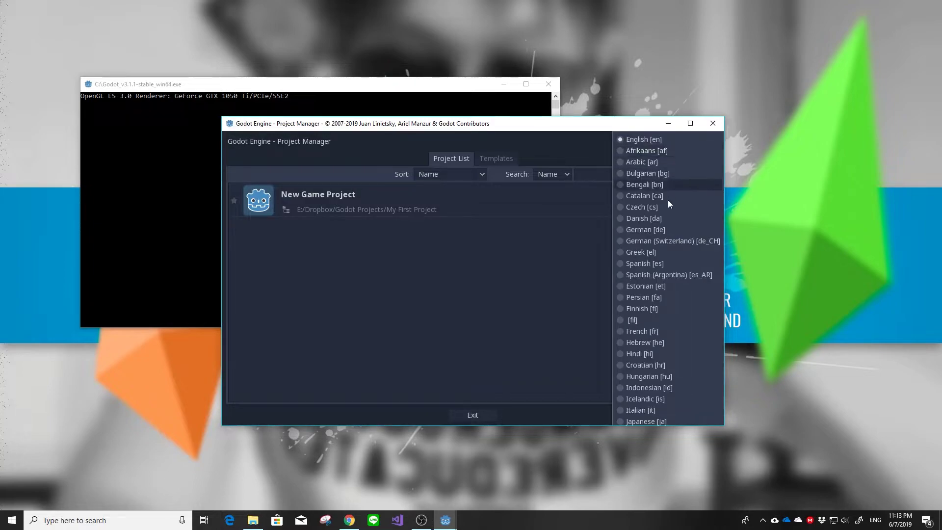
{"action": "scroll", "coordinate": [666, 239], "scroll_direction": "down", "scroll_amount": 3}
{"action": "scroll", "coordinate": [666, 239], "scroll_direction": "down", "scroll_amount": 1}
{"action": "scroll", "coordinate": [666, 240], "scroll_direction": "down", "scroll_amount": 1}
{"action": "scroll", "coordinate": [666, 239], "scroll_direction": "down", "scroll_amount": 5}
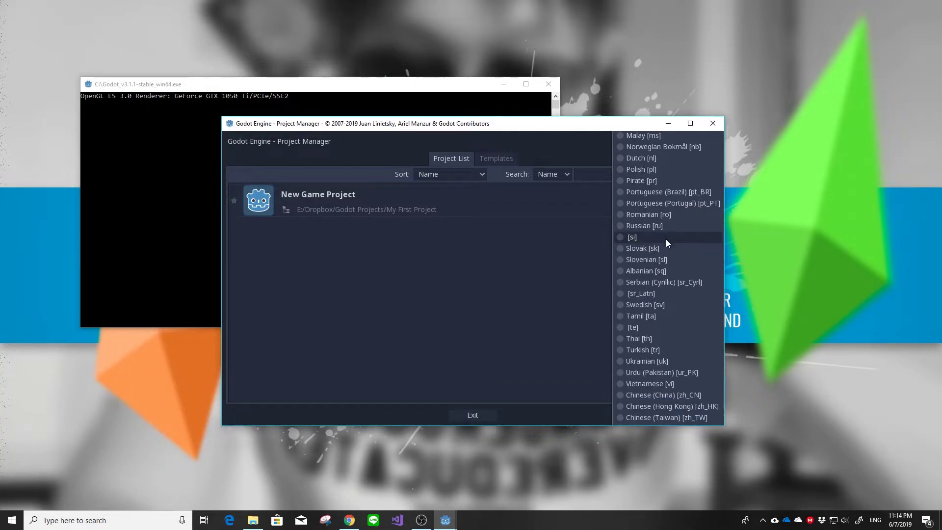
{"action": "scroll", "coordinate": [666, 239], "scroll_direction": "up", "scroll_amount": 6}
{"action": "scroll", "coordinate": [666, 239], "scroll_direction": "up", "scroll_amount": 5}
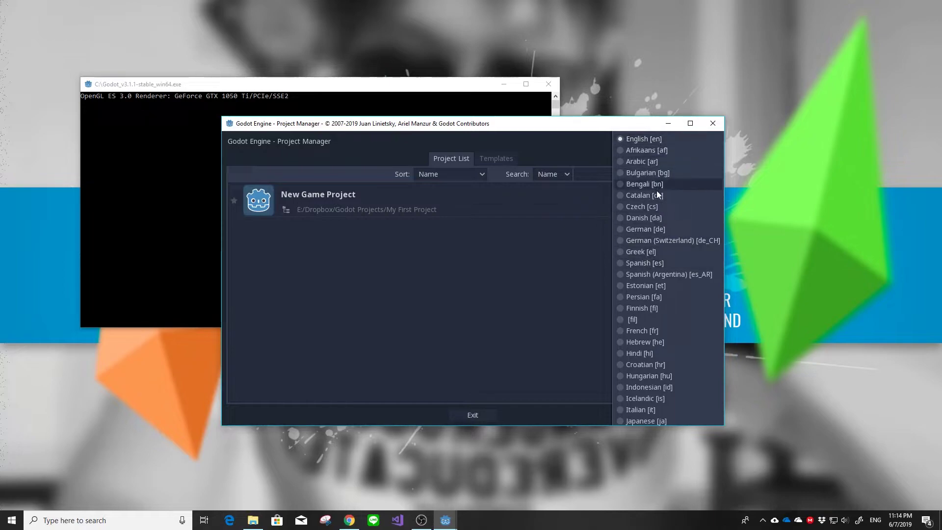
{"action": "scroll", "coordinate": [656, 190], "scroll_direction": "down", "scroll_amount": 3}
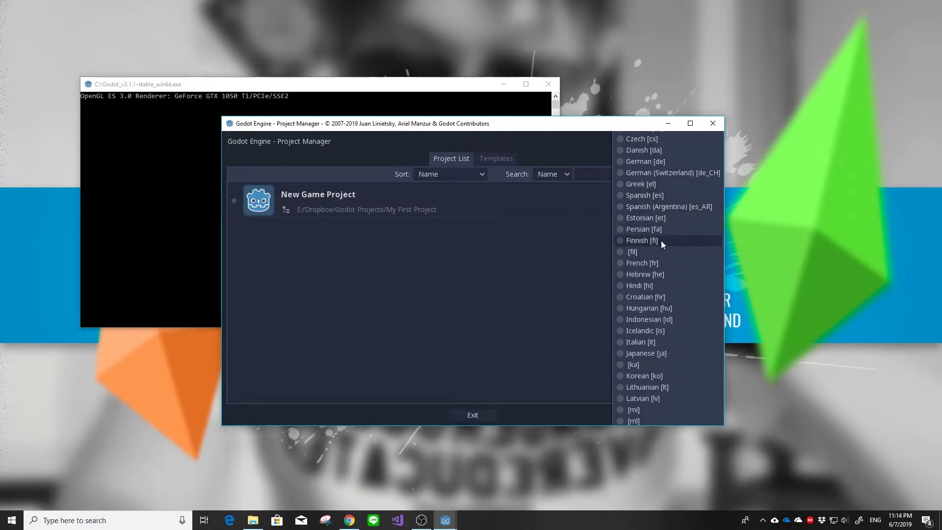
{"action": "left_click", "coordinate": [626, 320]}
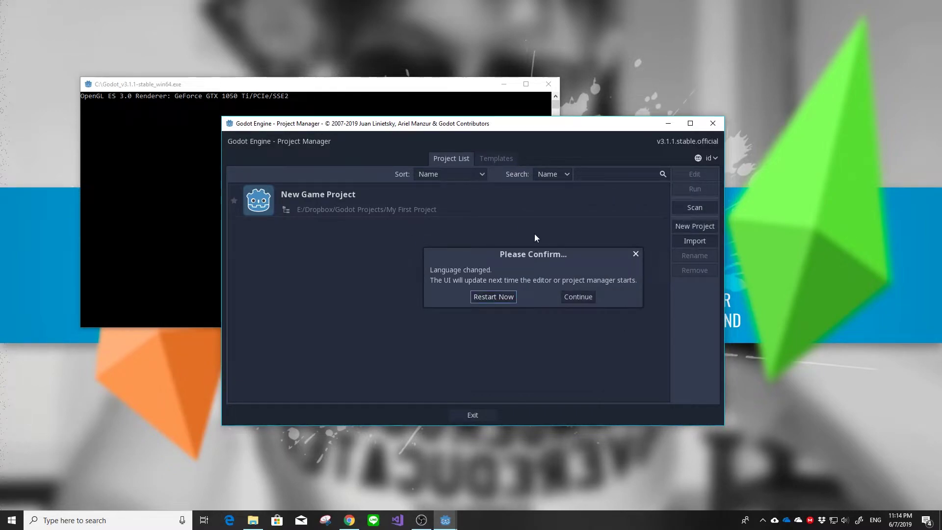
{"action": "left_click", "coordinate": [494, 297]}
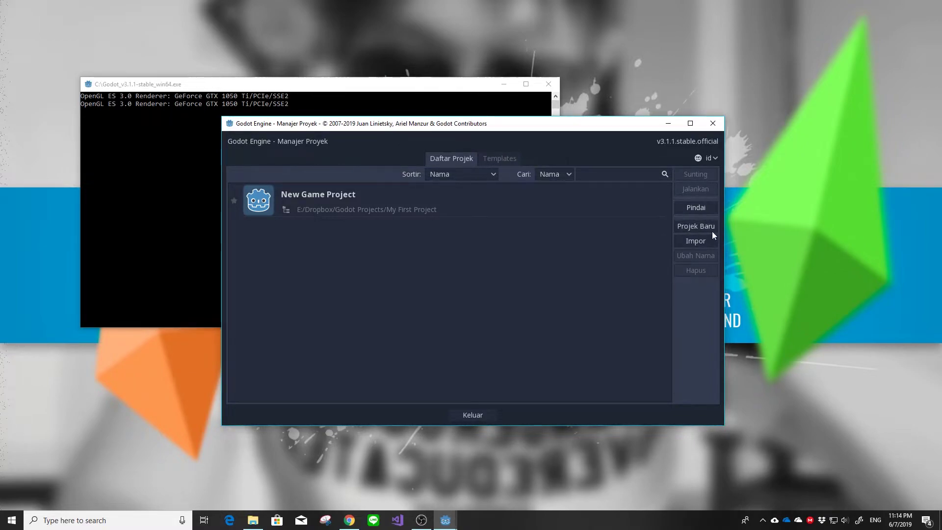
{"action": "left_click", "coordinate": [713, 159]}
{"action": "scroll", "coordinate": [664, 240], "scroll_direction": "down", "scroll_amount": 3}
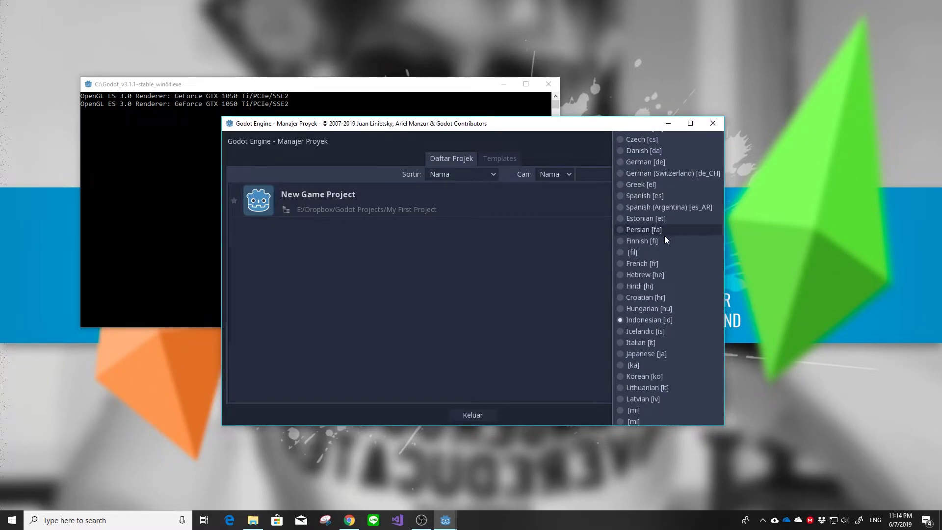
{"action": "scroll", "coordinate": [661, 196], "scroll_direction": "up", "scroll_amount": 3}
{"action": "left_click", "coordinate": [659, 138]}
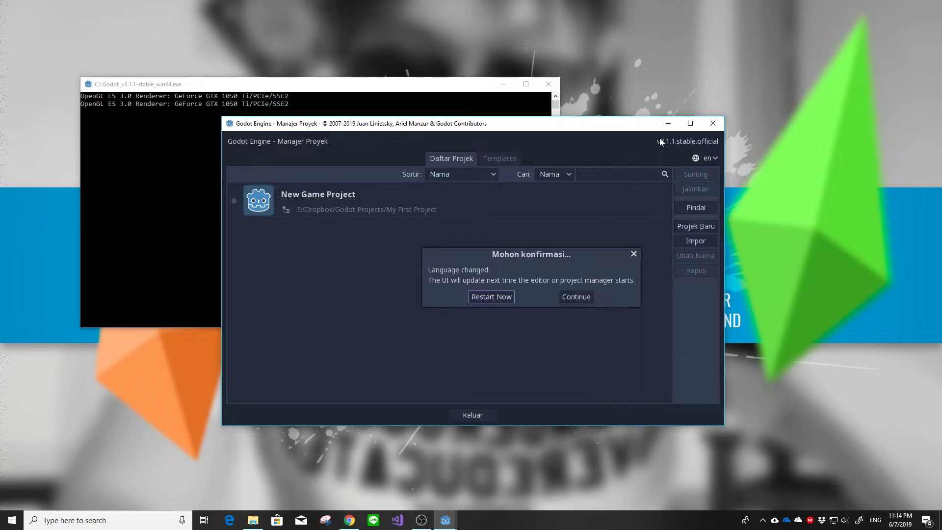
{"action": "left_click", "coordinate": [502, 296]}
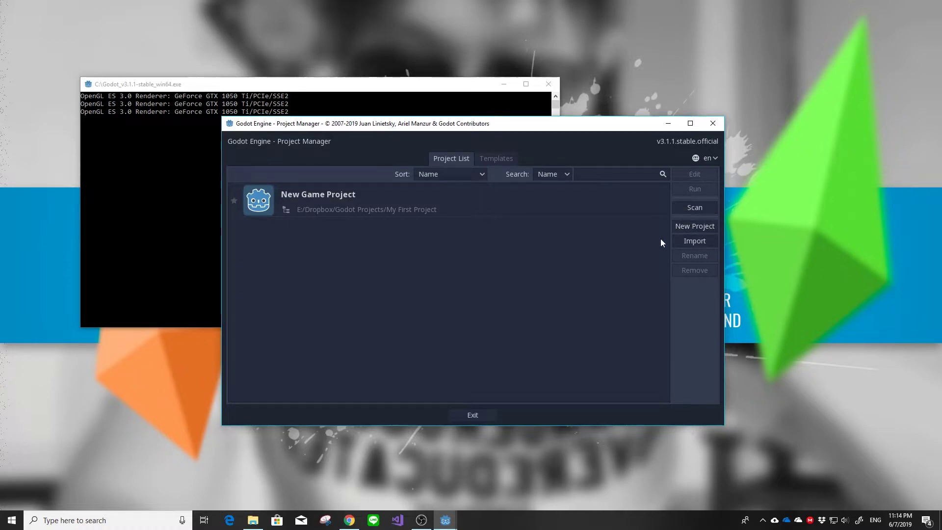
Step: Start a new project named 'Hello World' and browse to E:/Dropbox/Godot Projects for its path
{"action": "left_click", "coordinate": [698, 227]}
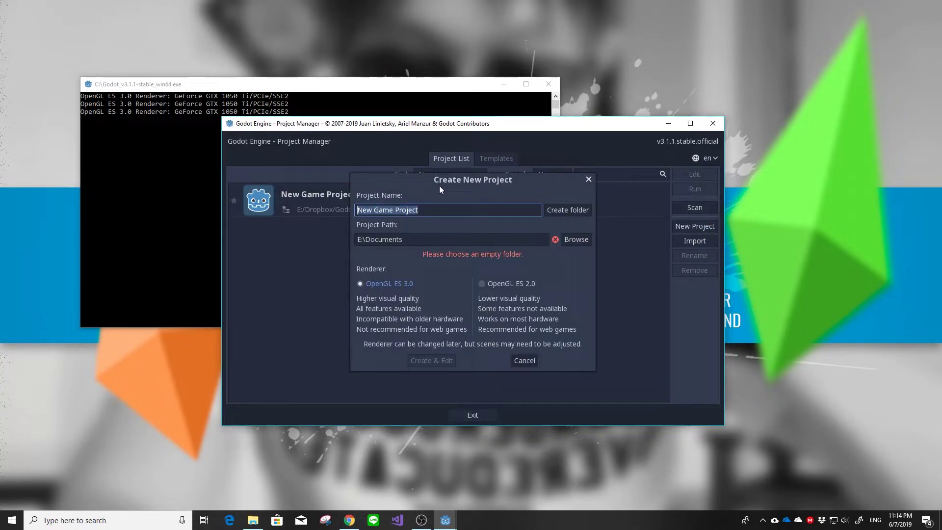
{"action": "type", "text": "He"}
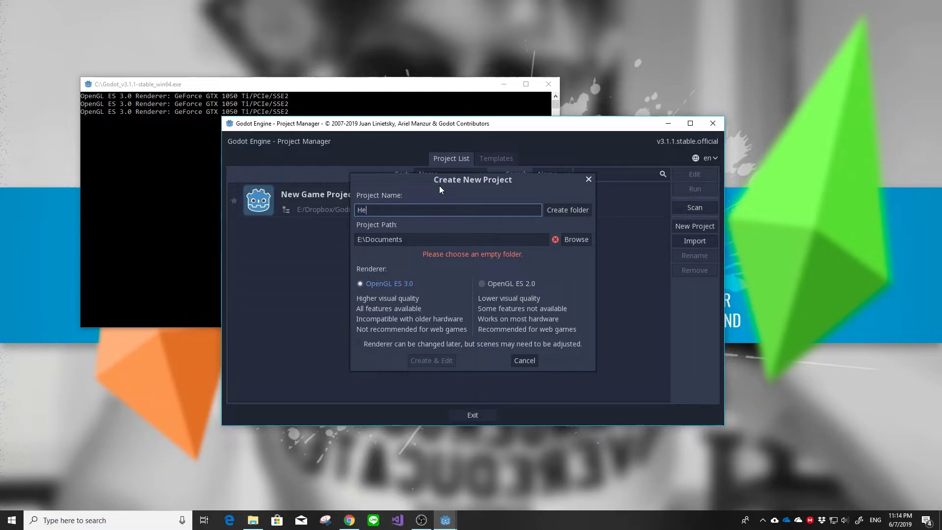
{"action": "type", "text": "llo W"}
{"action": "type", "text": "orld"}
{"action": "left_click", "coordinate": [482, 243]}
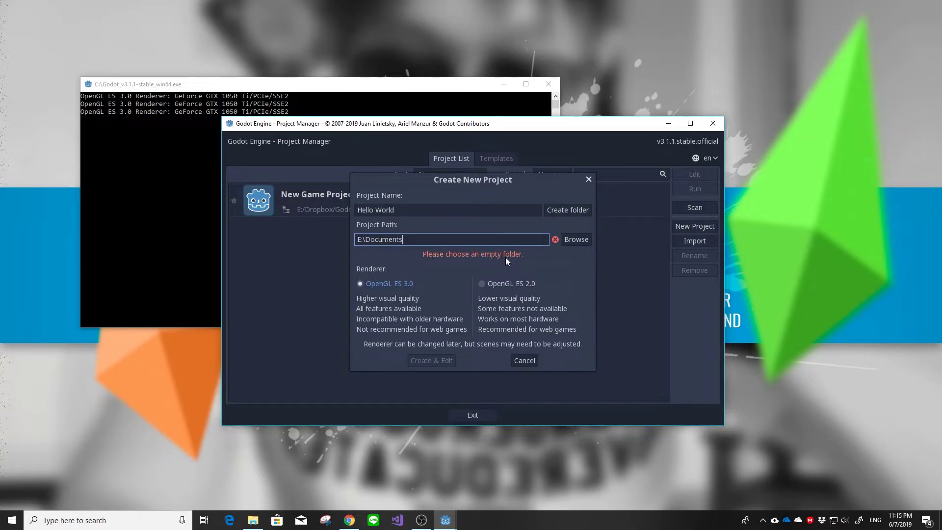
{"action": "left_click", "coordinate": [579, 240]}
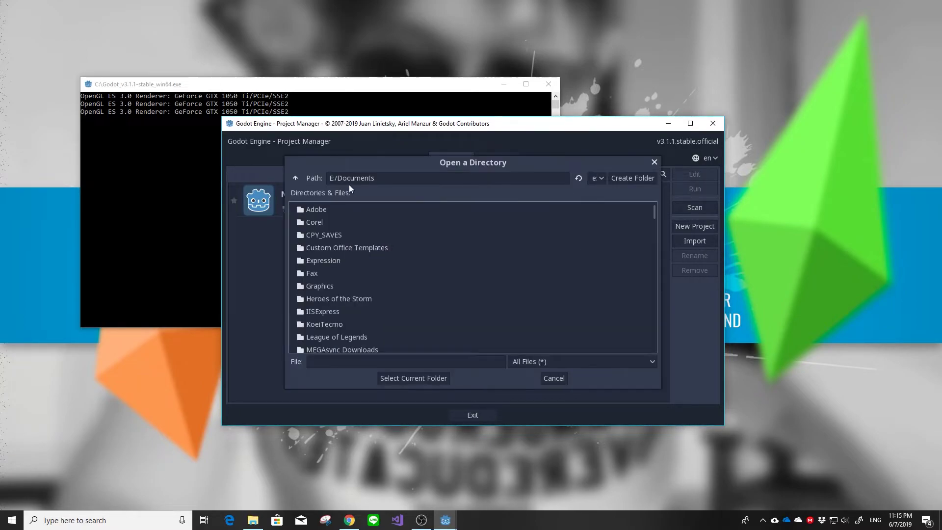
{"action": "left_click", "coordinate": [294, 179]}
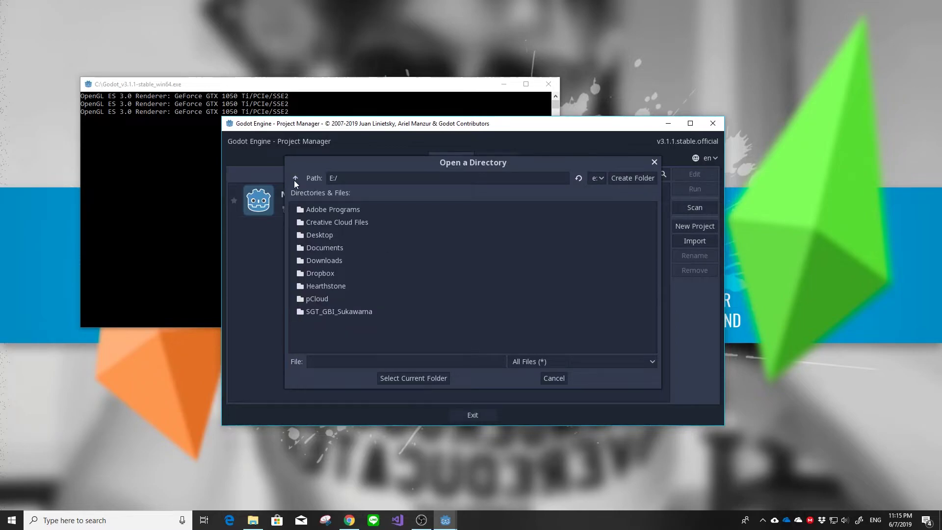
{"action": "double_click", "coordinate": [328, 273]}
{"action": "double_click", "coordinate": [332, 287]}
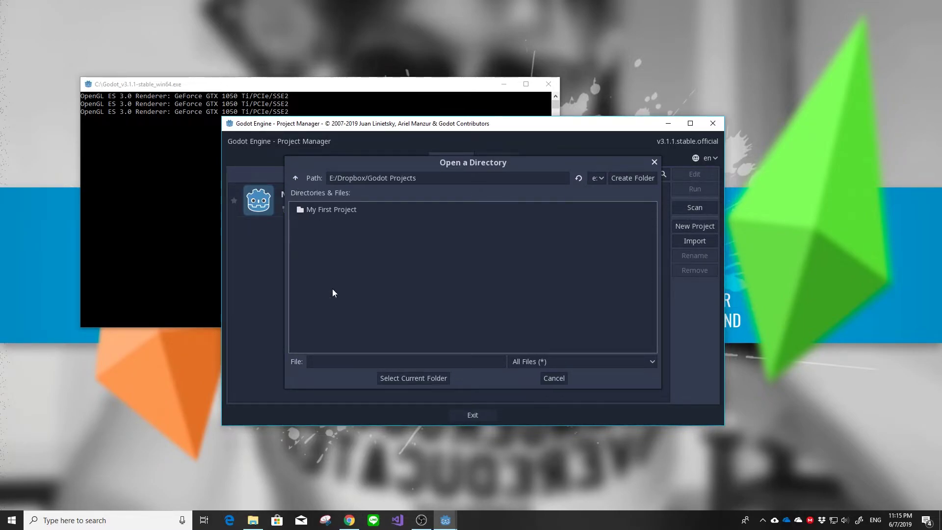
Step: Create a 'Hello World Project' folder, use it as the project path, and create the project
{"action": "left_click", "coordinate": [635, 178]}
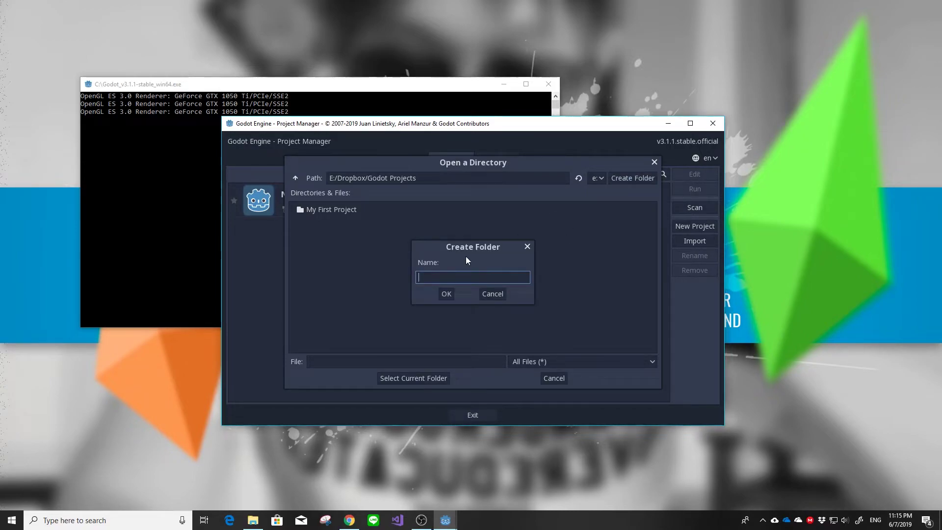
{"action": "type", "text": "Hello Wo"}
{"action": "type", "text": "rld "}
{"action": "type", "text": "Project"}
{"action": "left_click", "coordinate": [446, 294]}
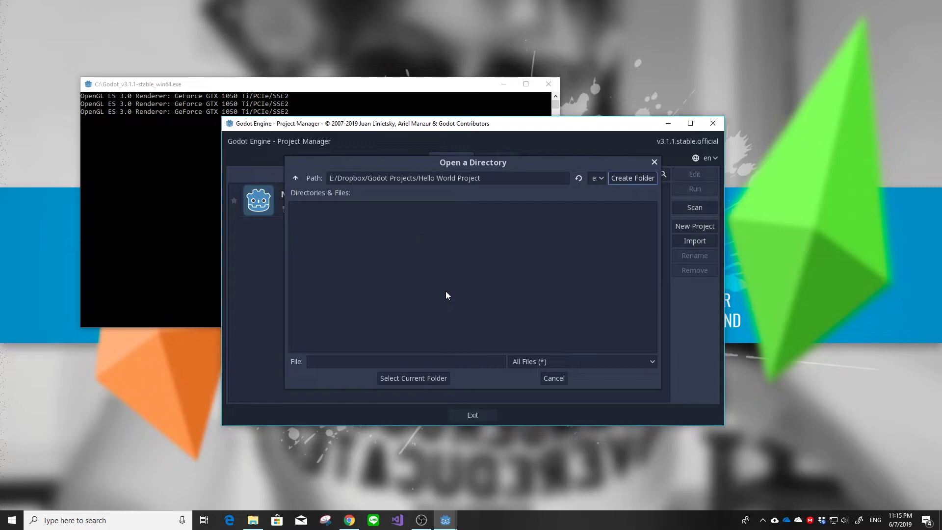
{"action": "left_click", "coordinate": [434, 378]}
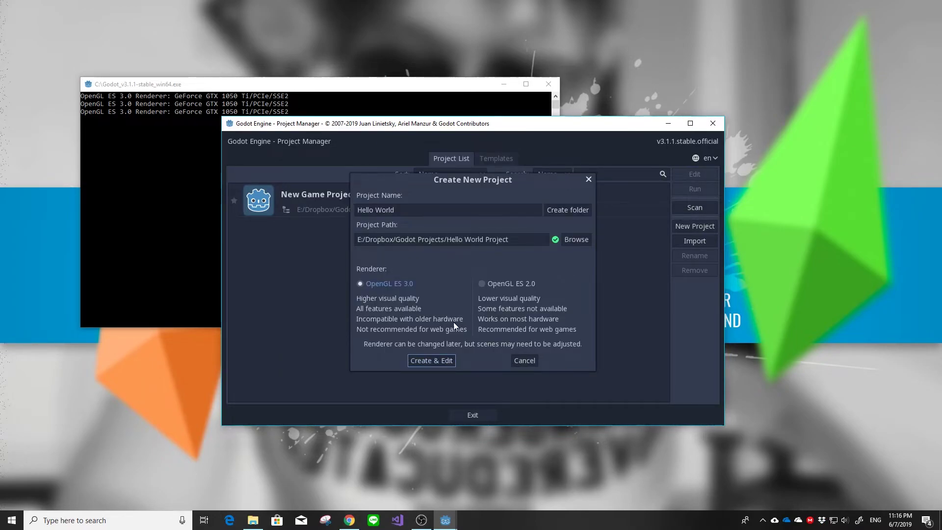
{"action": "left_click", "coordinate": [450, 361]}
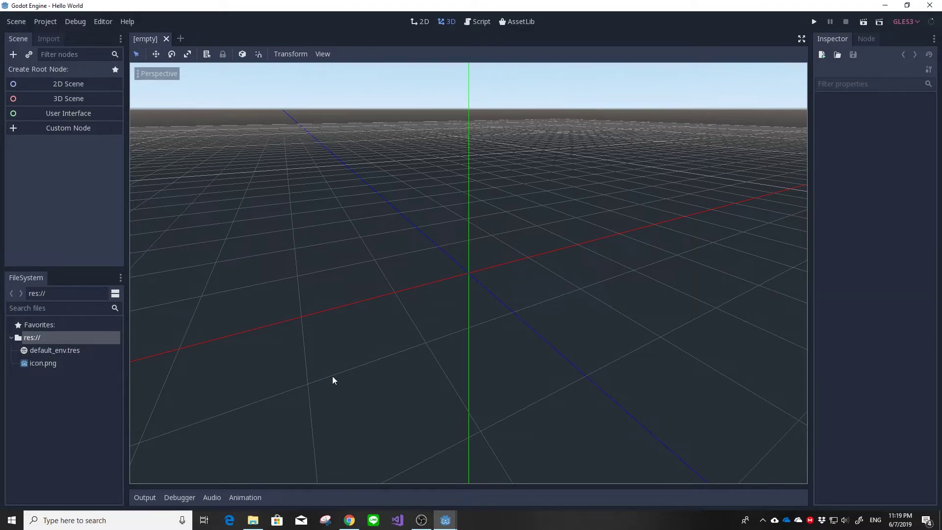
{"action": "left_click", "coordinate": [179, 498]}
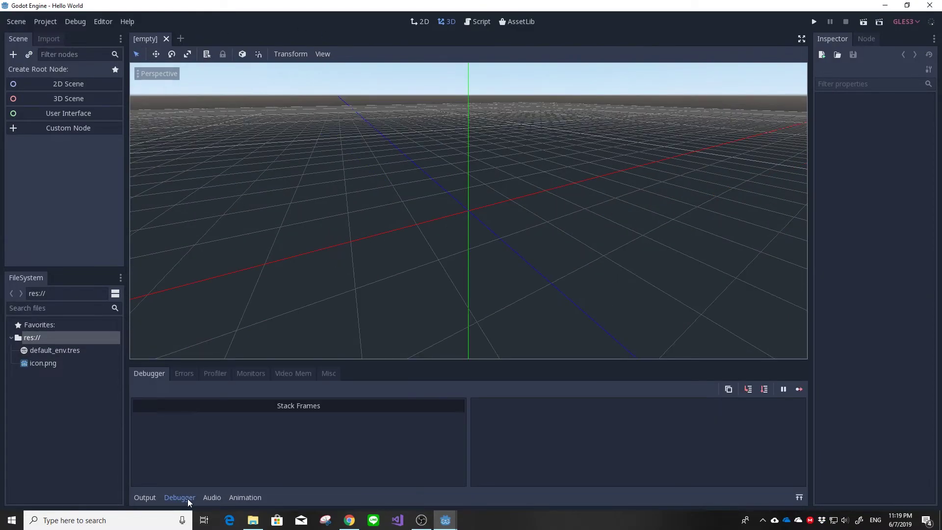
{"action": "left_click", "coordinate": [183, 375]}
{"action": "left_click", "coordinate": [219, 375]}
{"action": "left_click", "coordinate": [255, 374]}
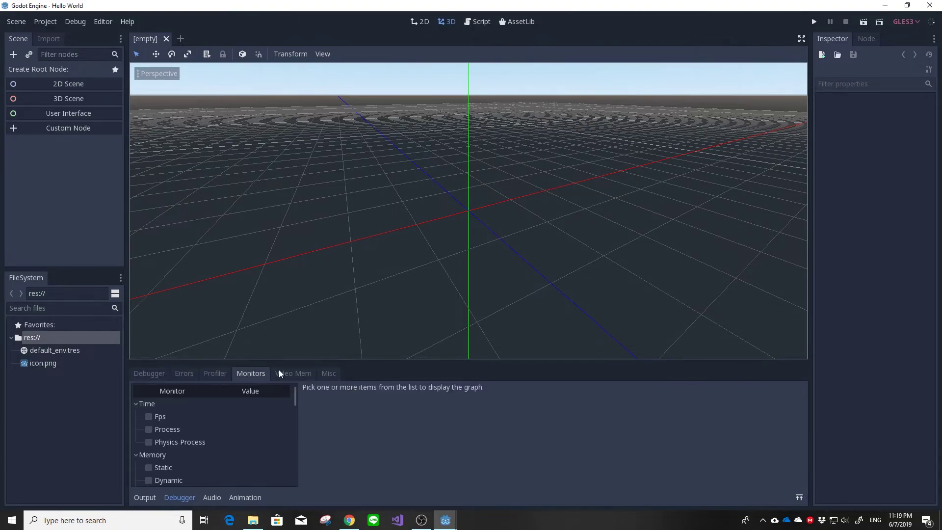
{"action": "left_click", "coordinate": [295, 374]}
{"action": "left_click", "coordinate": [335, 375]}
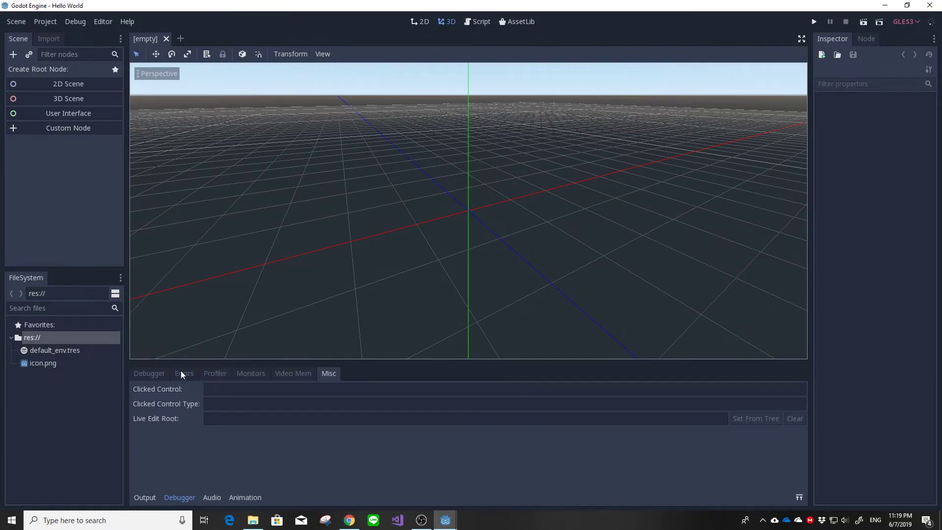
{"action": "left_click", "coordinate": [143, 375]}
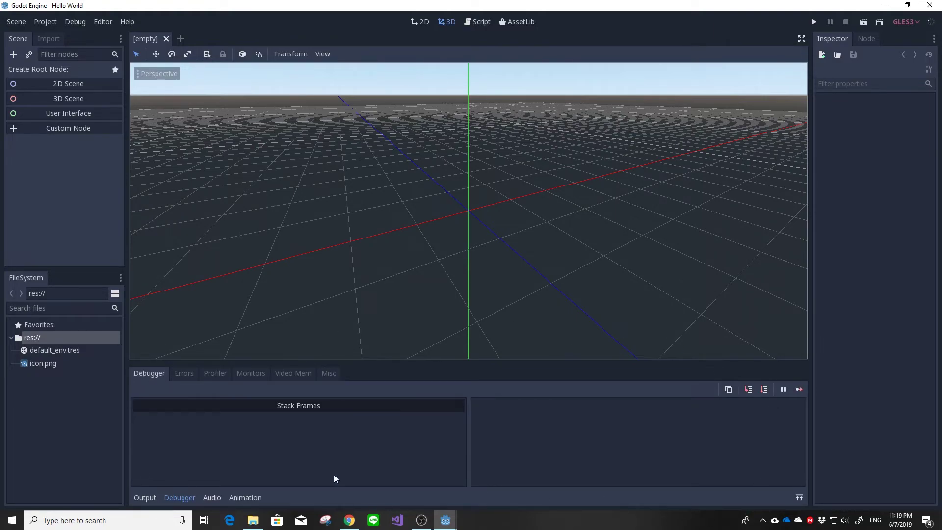
{"action": "left_click", "coordinate": [182, 496]}
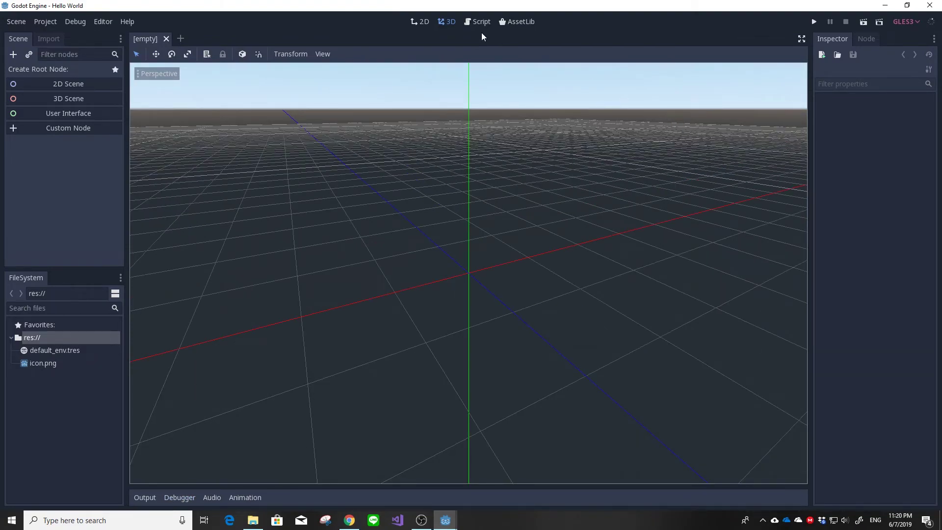
{"action": "left_click", "coordinate": [420, 21]}
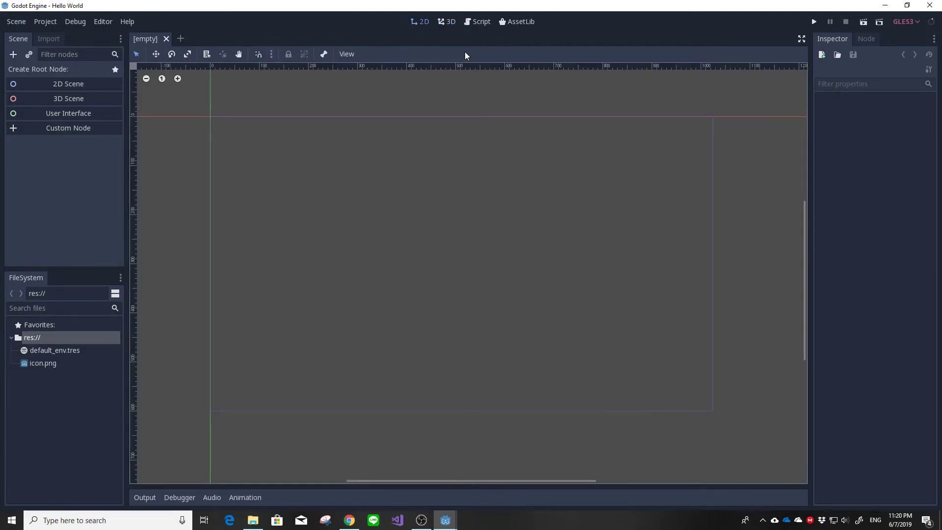
{"action": "left_click", "coordinate": [449, 24]}
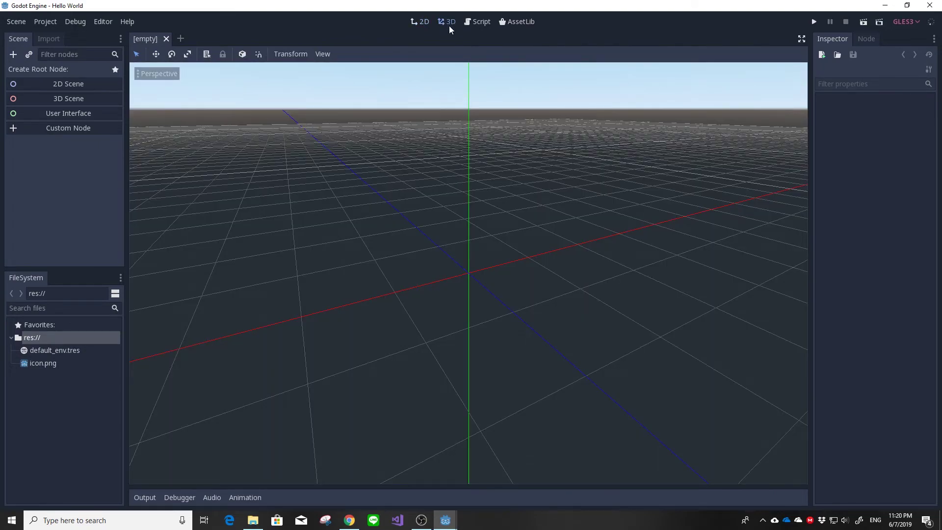
{"action": "left_click", "coordinate": [481, 23]}
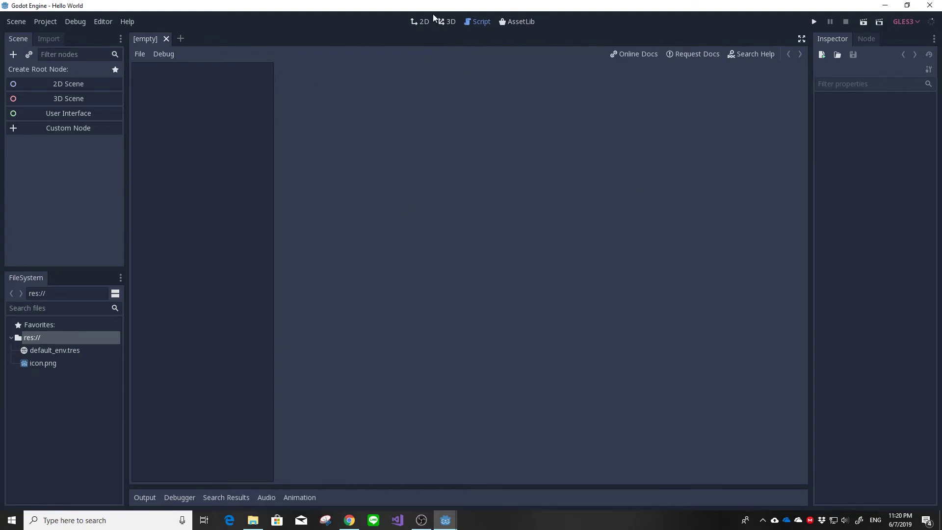
{"action": "left_click", "coordinate": [445, 23]}
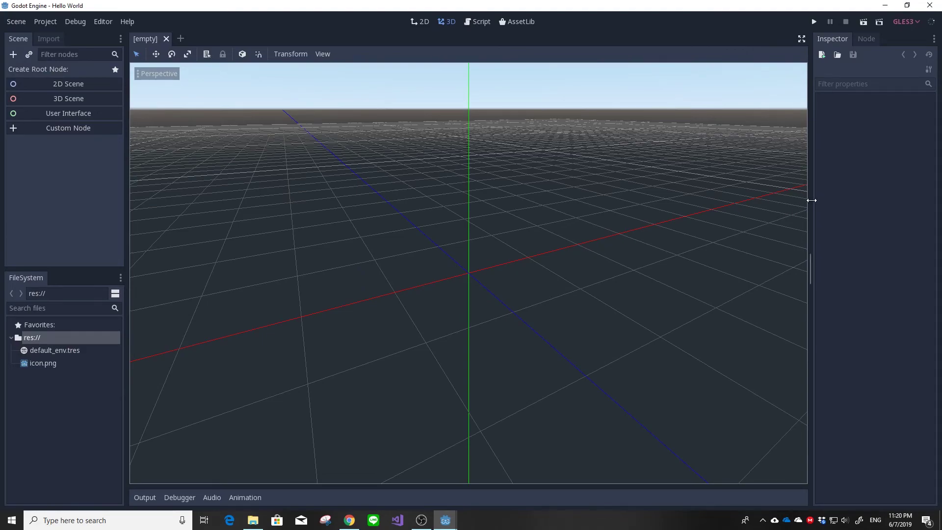
Step: Narrow the Inspector panel slightly, then view its Dock Position menu and close it unchanged
{"action": "left_click_drag", "start_coordinate": [811, 268], "coordinate": [815, 270]}
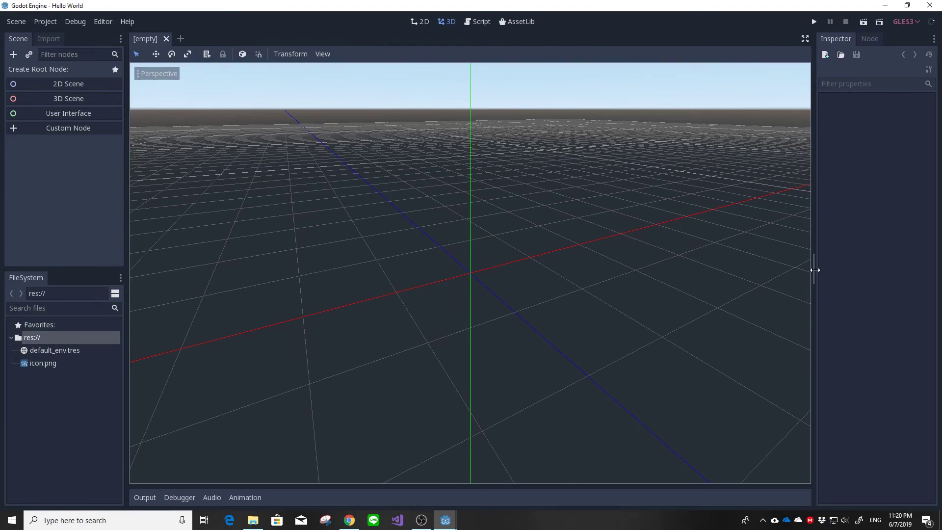
{"action": "left_click", "coordinate": [934, 40]}
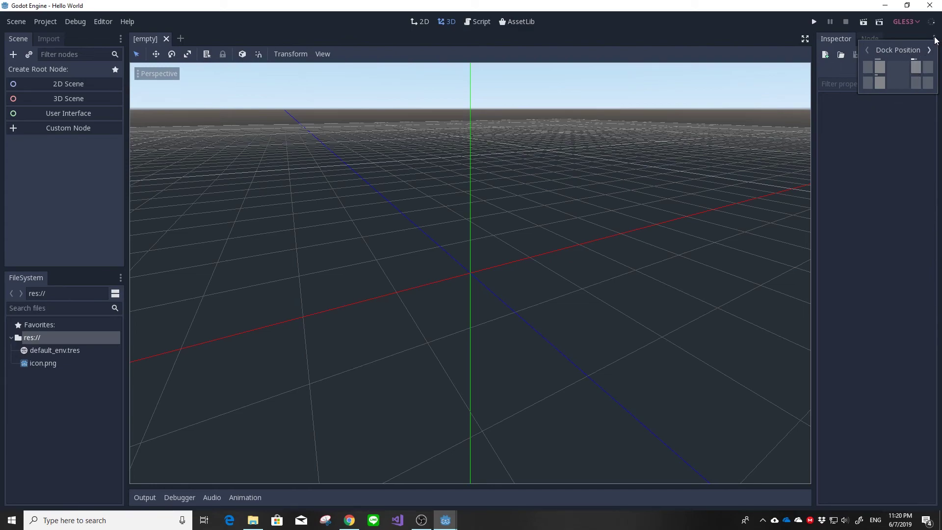
{"action": "left_click", "coordinate": [903, 214]}
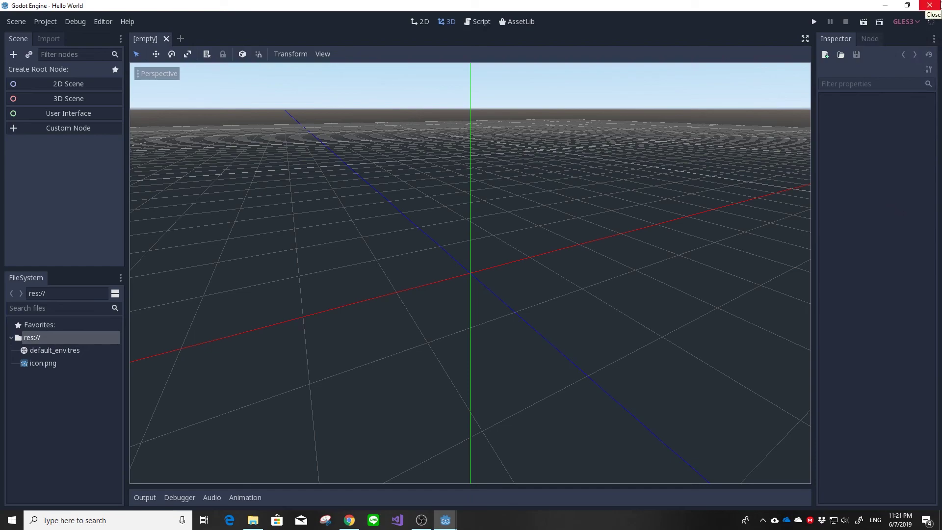